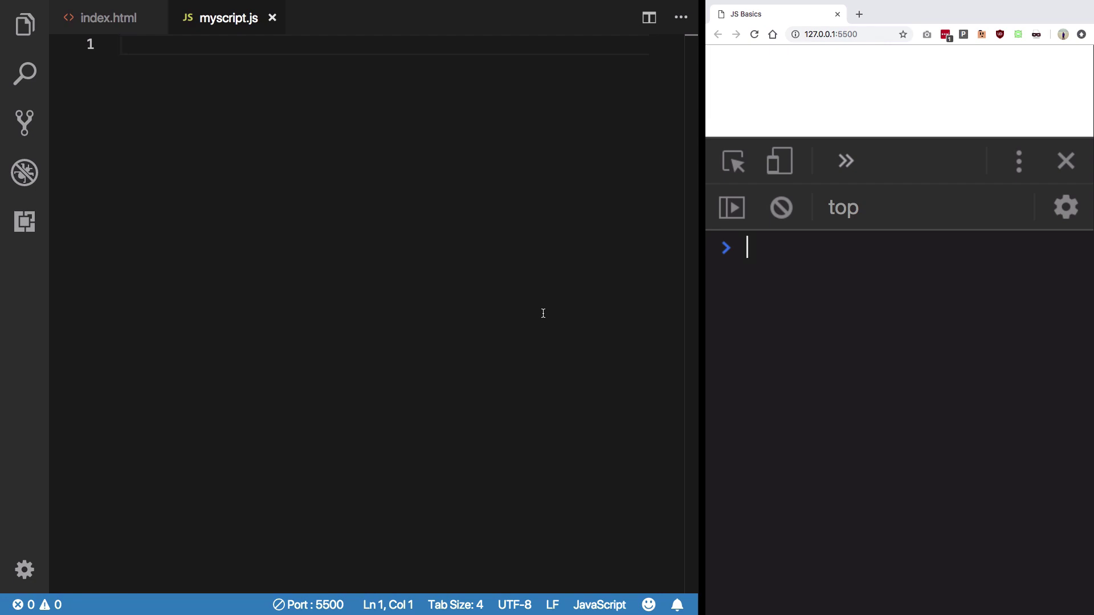
text(for()
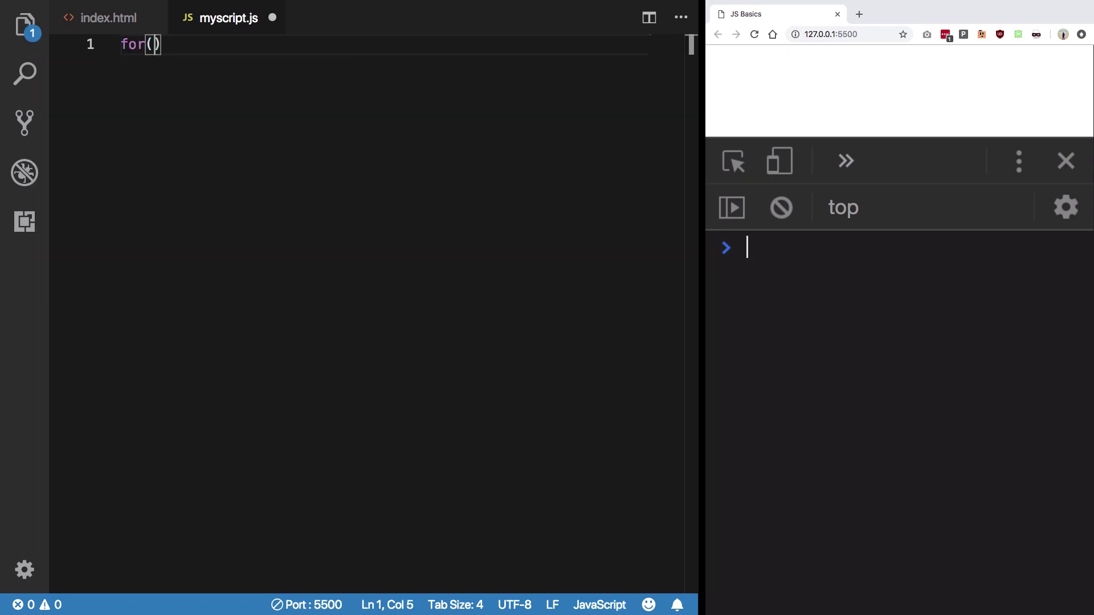
text(; ; ) )
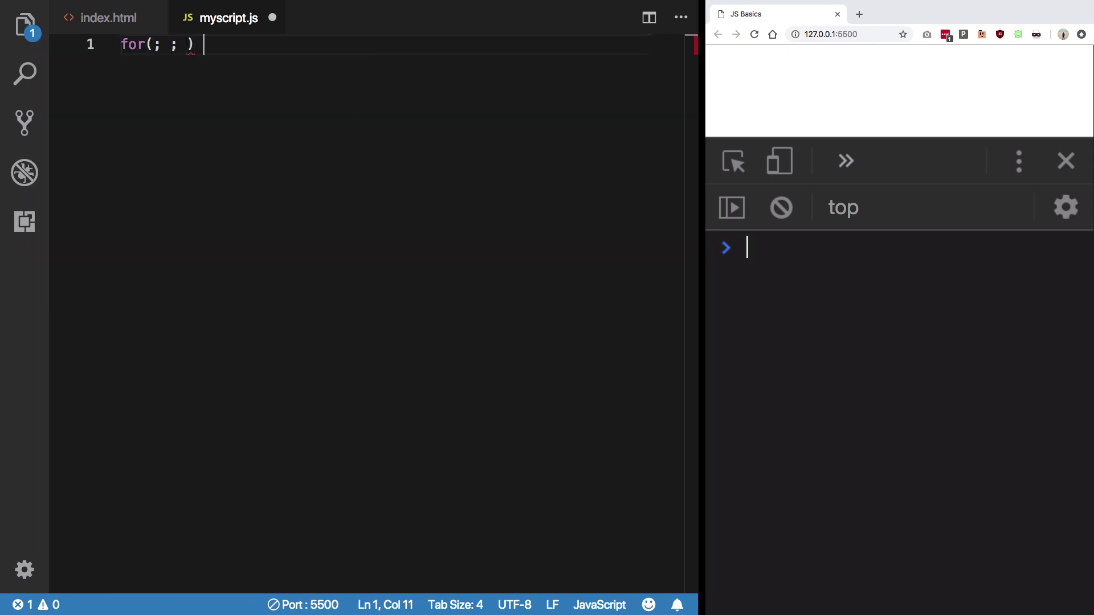
text({)
- Complete the `for(; ; ) {` skeleton in myscript.js, leaving a blank line for the loop body
key(Return)
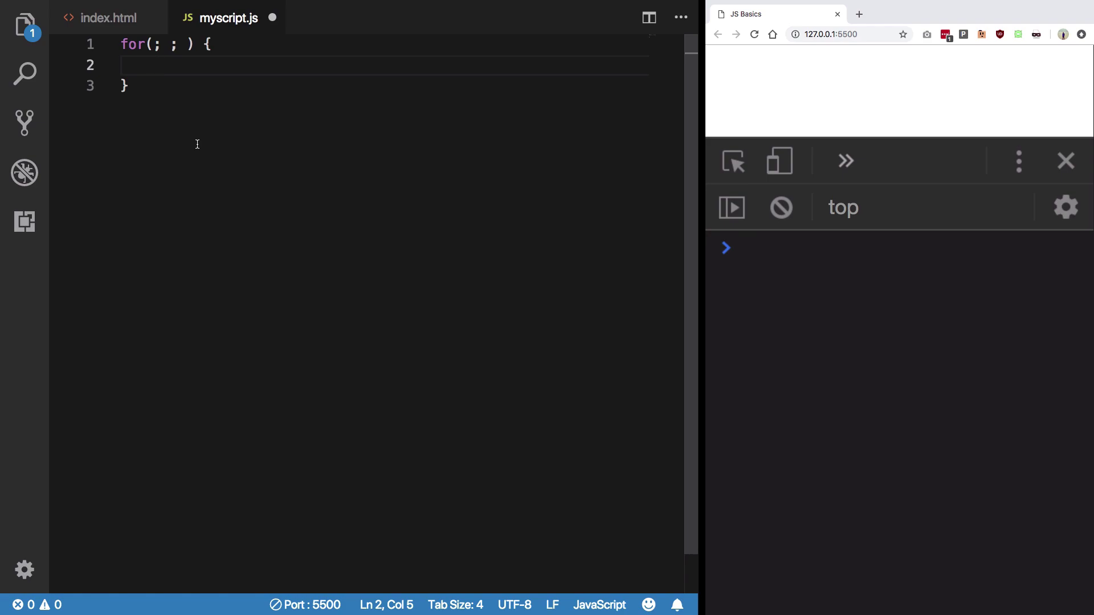
- Replace the for loop with an empty `while() {` loop skeleton
key(ctrl+a)
text(while()
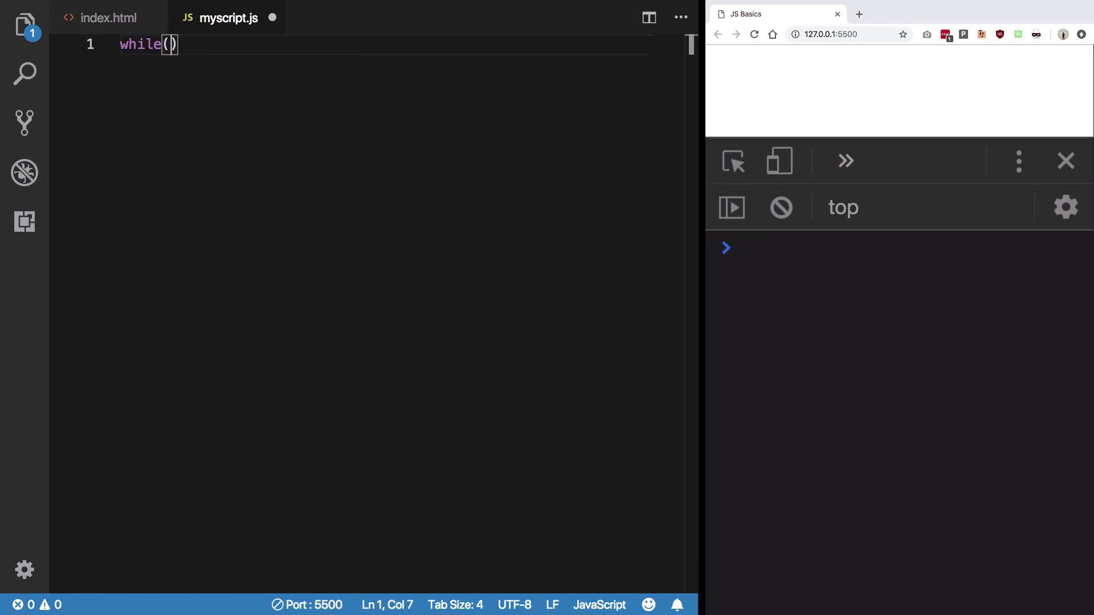
text() {)
key(Return)
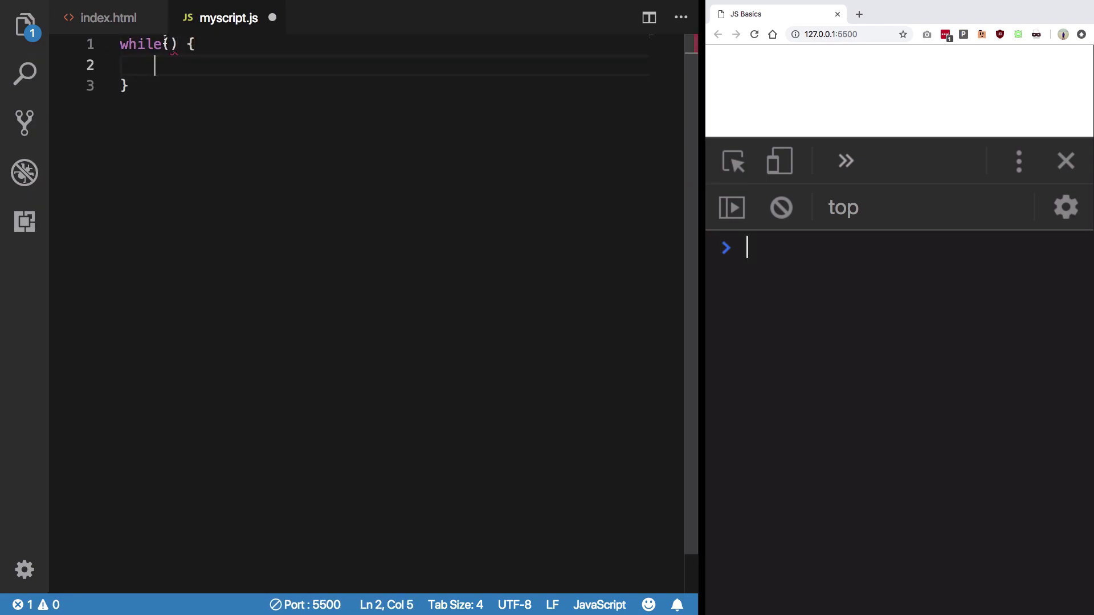
click(164, 43)
click(172, 43)
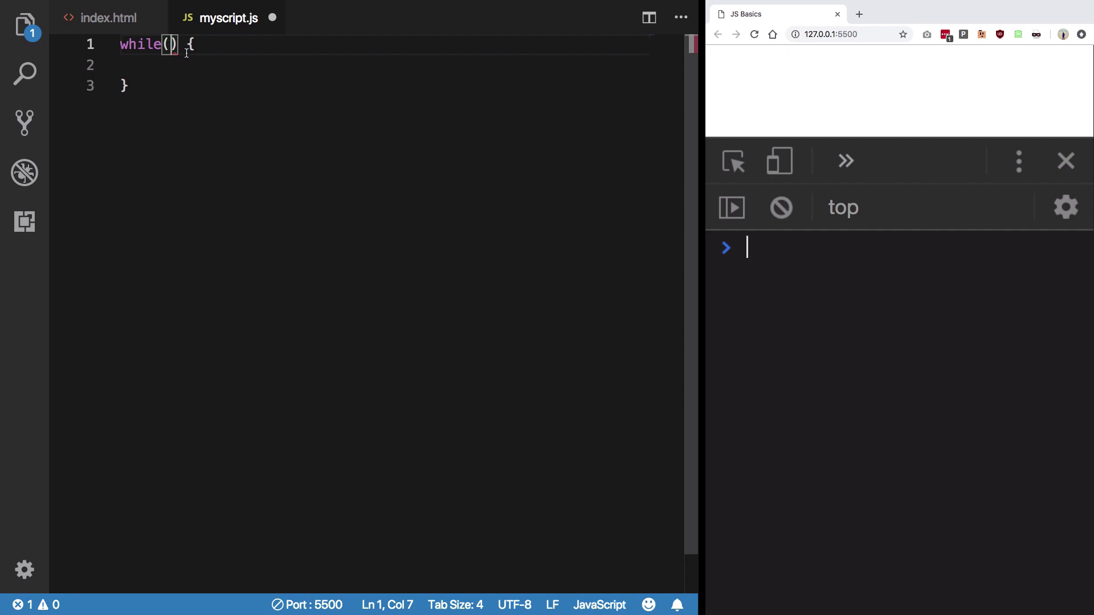
- Select the while loop's brace block and use the opening brace's context menu
drag(180, 44, 185, 84)
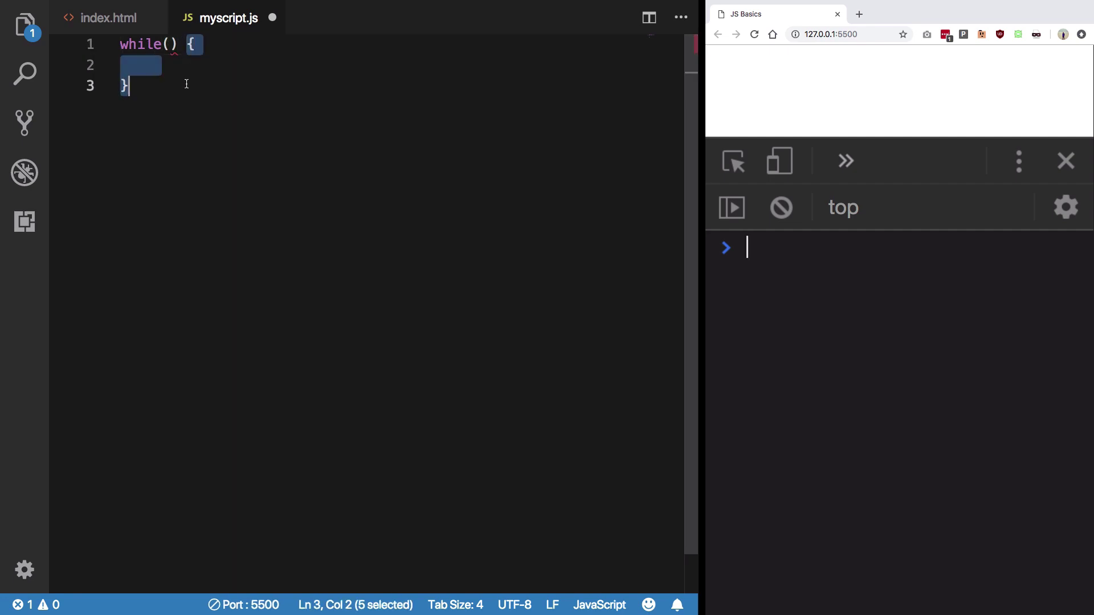
click(186, 85)
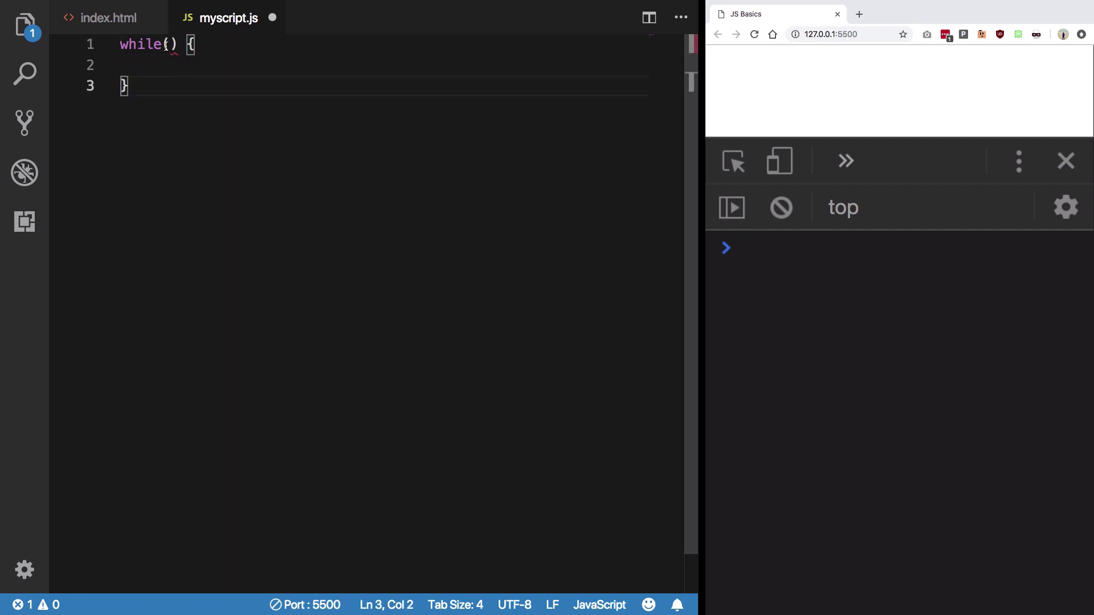
click(163, 43)
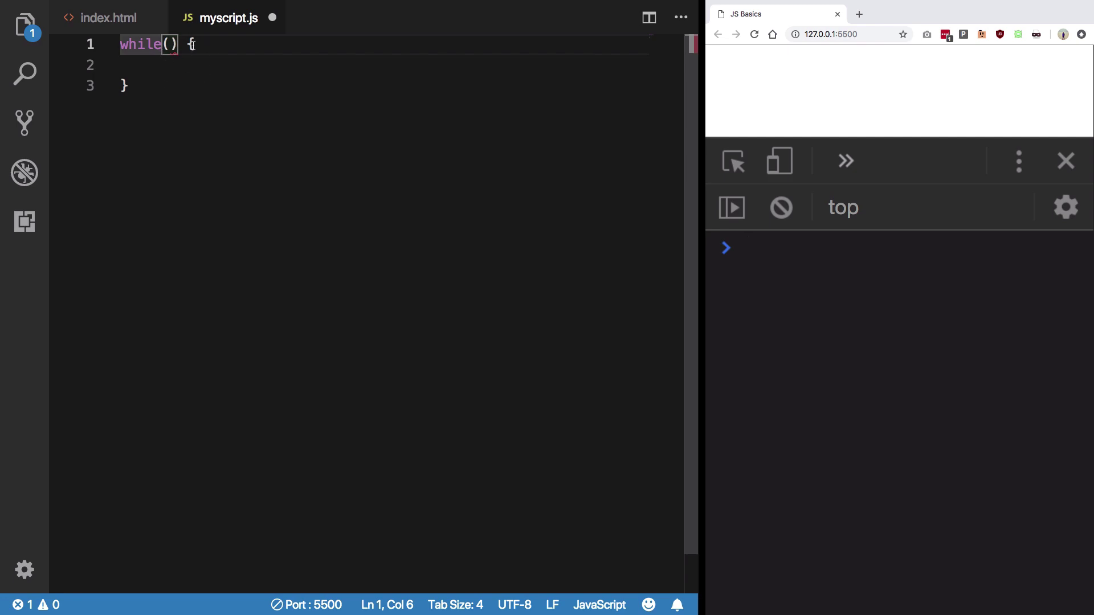
right_click(193, 45)
click(214, 50)
- Restore the blank loop body line and add blank lines above the while loop for `var `
key(Down)
key(Down)
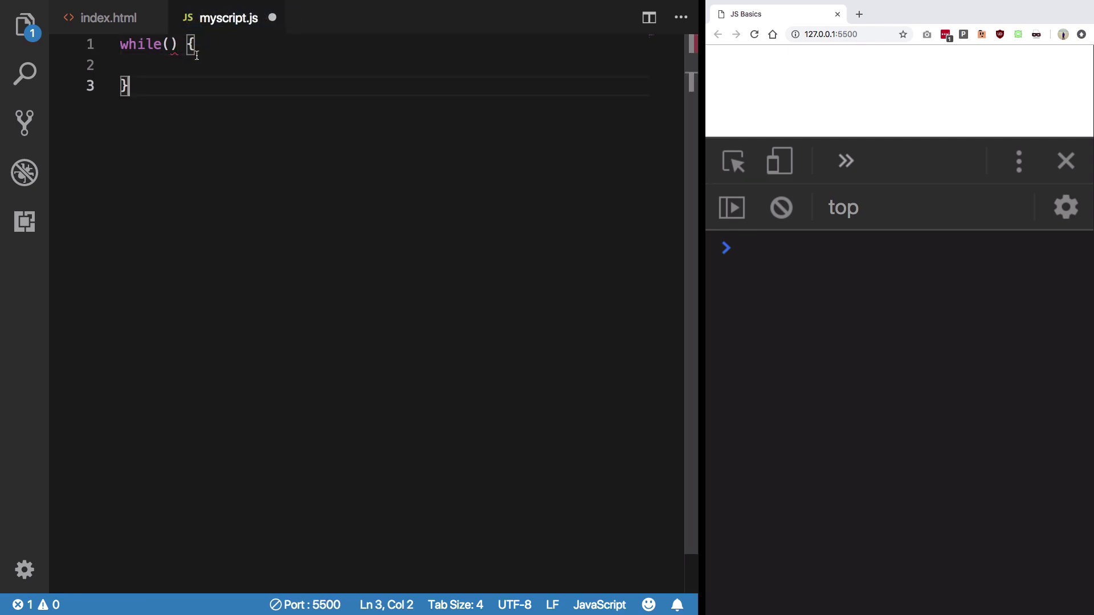
key(Up)
key(BackSpace)
key(BackSpace)
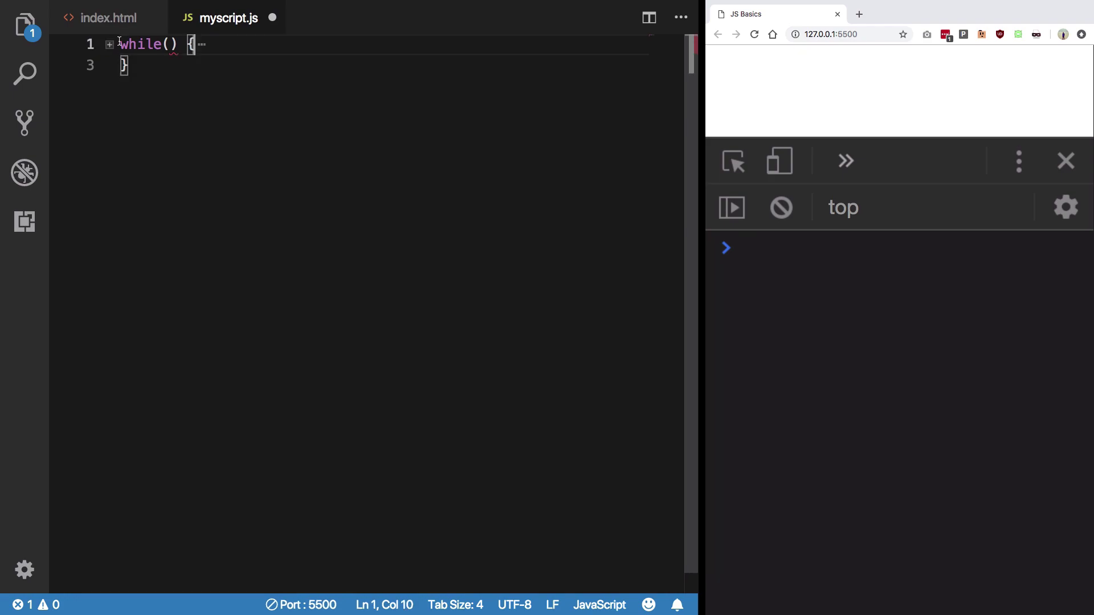
key(Return)
key(Return)
key(Up)
key(Up)
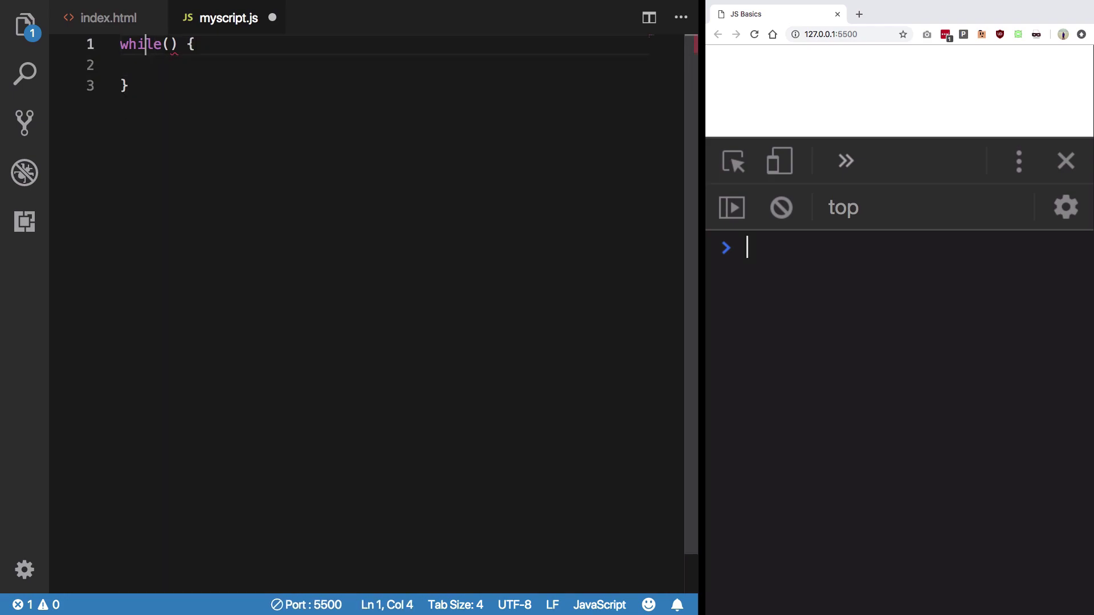
key(Home)
key(Return)
key(Return)
key(Up)
key(Up)
text(var )
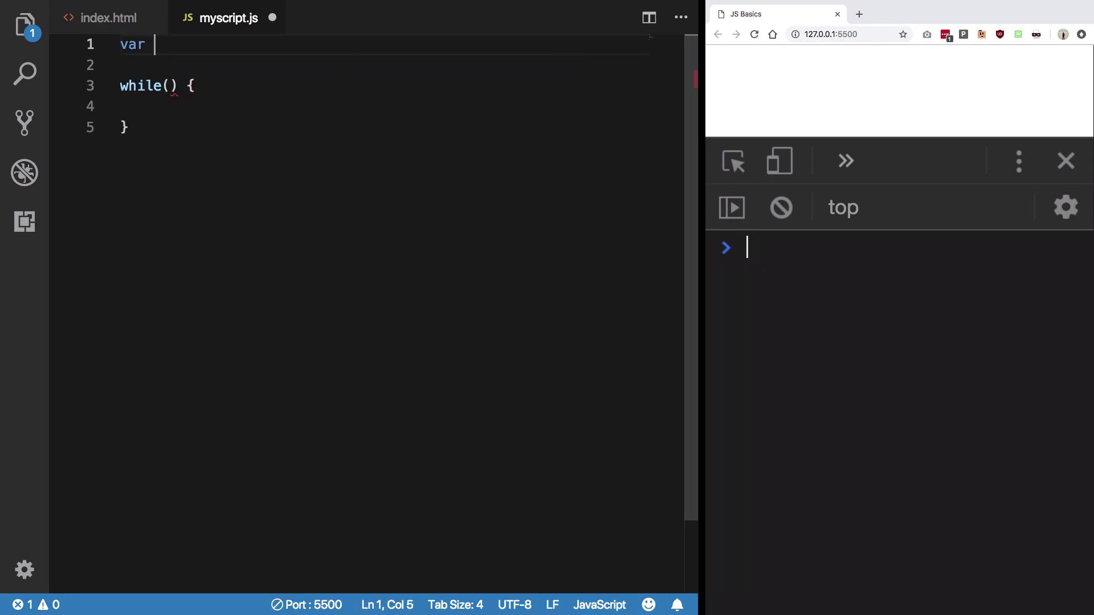
text(i = )
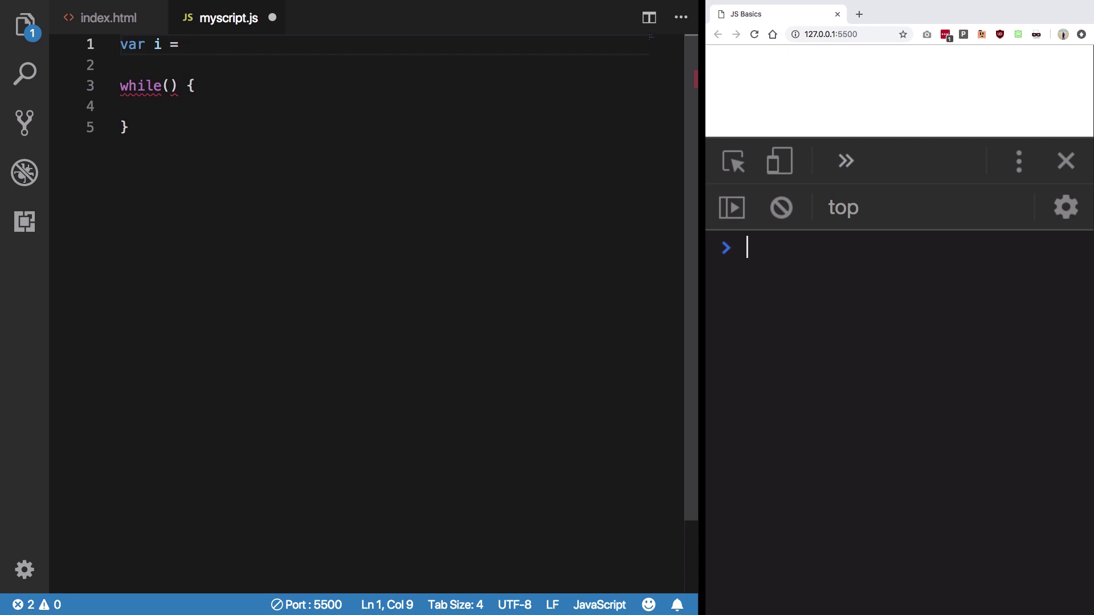
text(0;)
- Fill in the while condition so the loop runs until i reaches 100
key(Down)
key(Down)
key(Left)
key(Left)
key(Left)
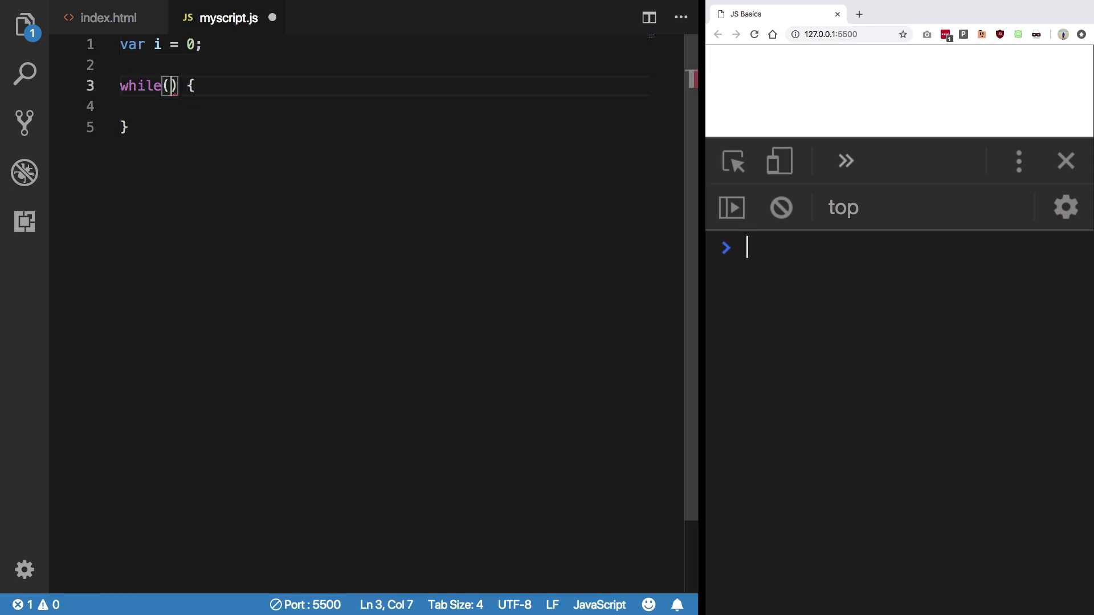
text(i < 100)
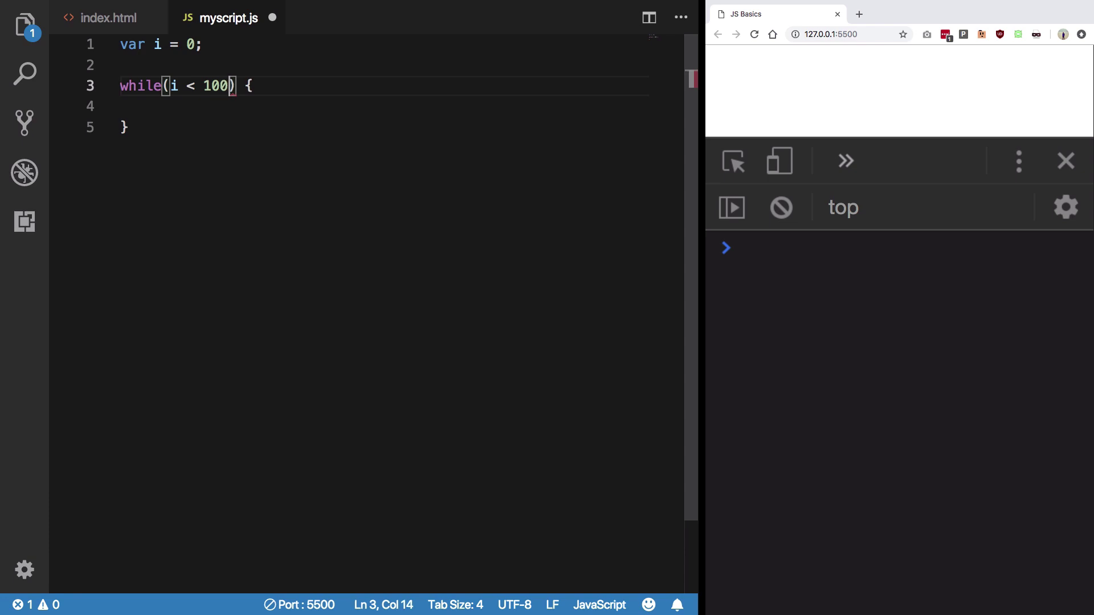
key(Down)
- Add `console.log(i);` and `i++;` to the loop body and save myscript.js
key(Tab)
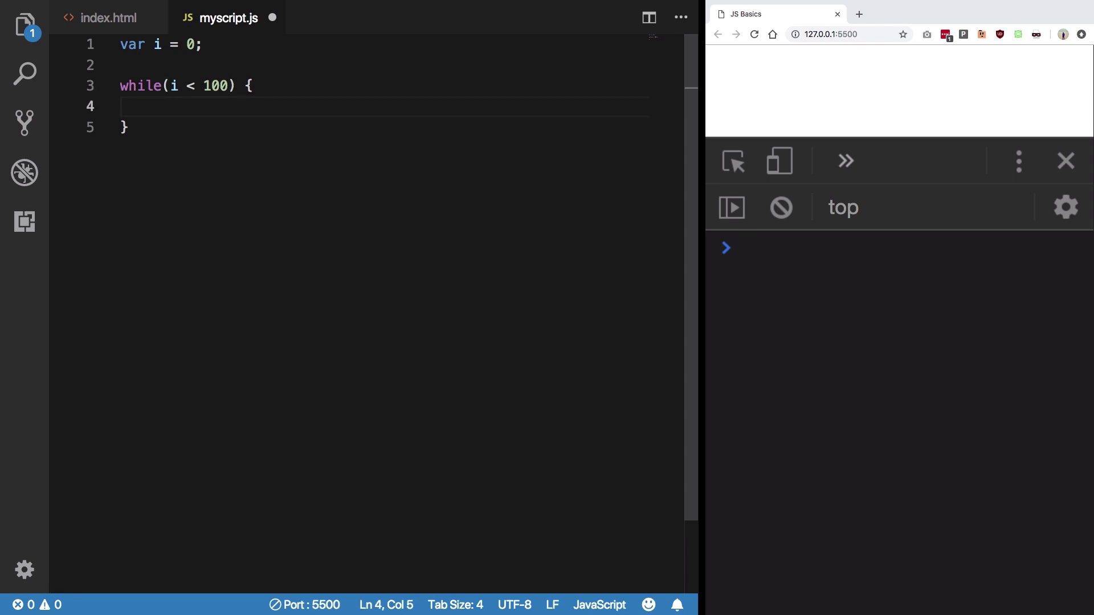
text(console.log()
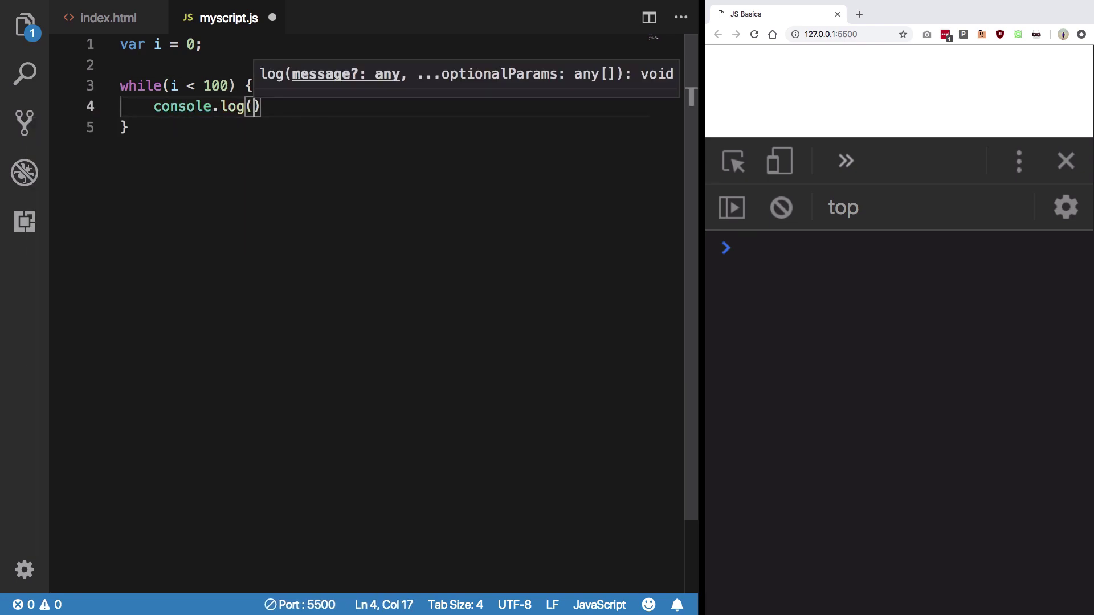
text(i);)
key(Return)
text(im)
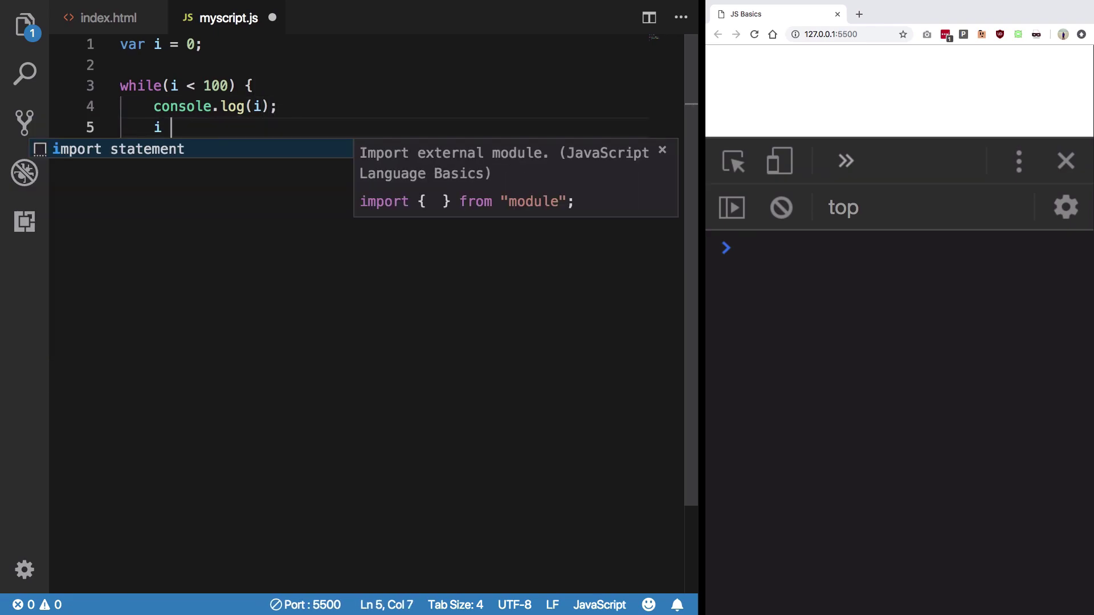
key(BackSpace)
text(++;)
click(219, 140)
key(ctrl+s)
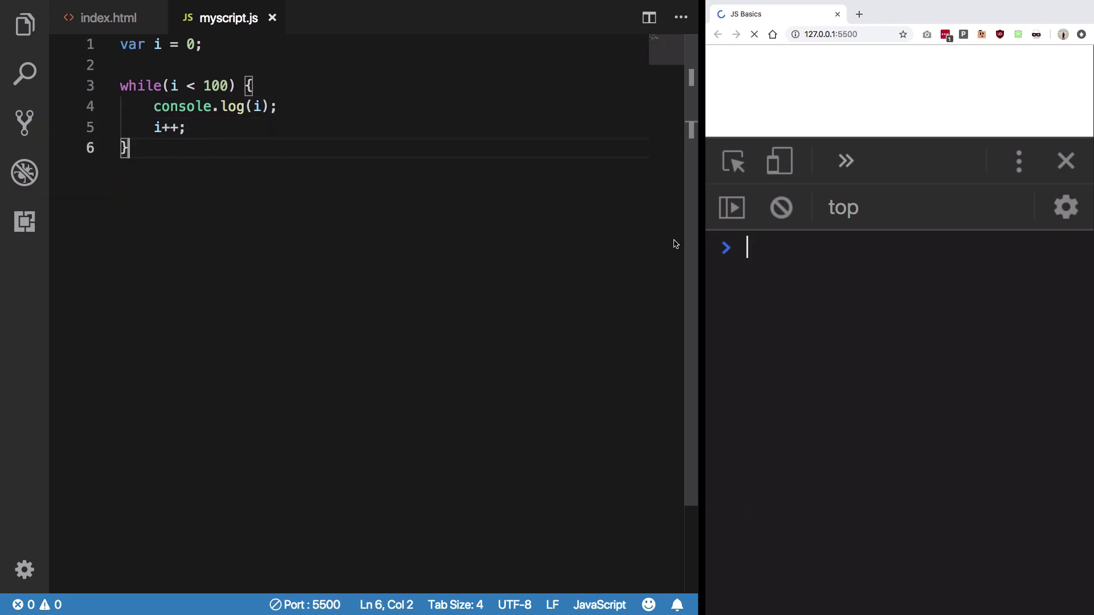
scroll(801, 332, up, 10)
scroll(801, 333, up, 10)
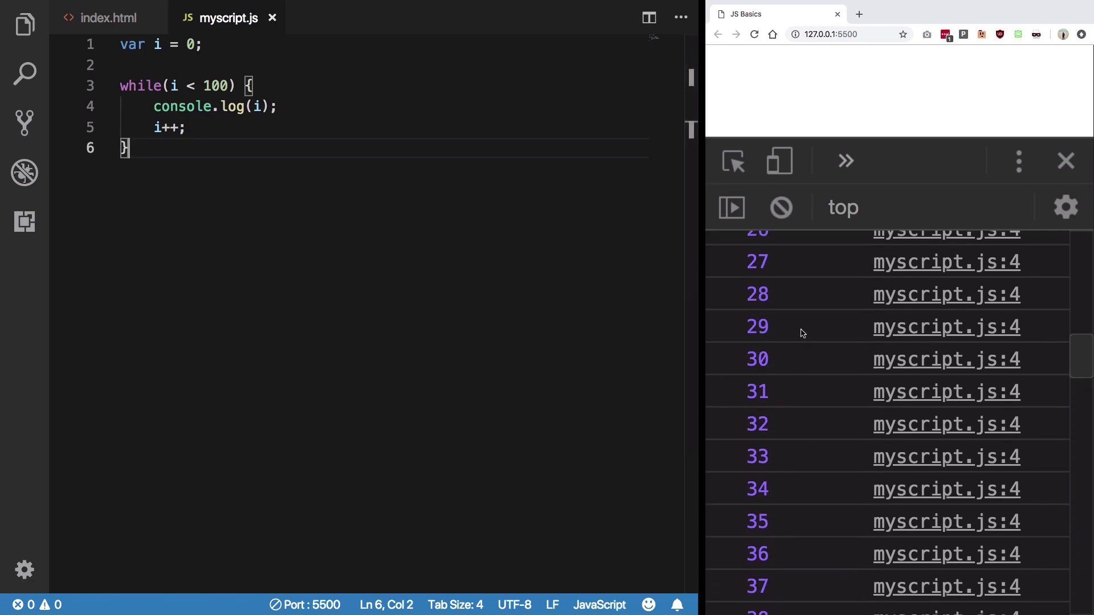
scroll(801, 332, up, 10)
scroll(825, 547, down, 10)
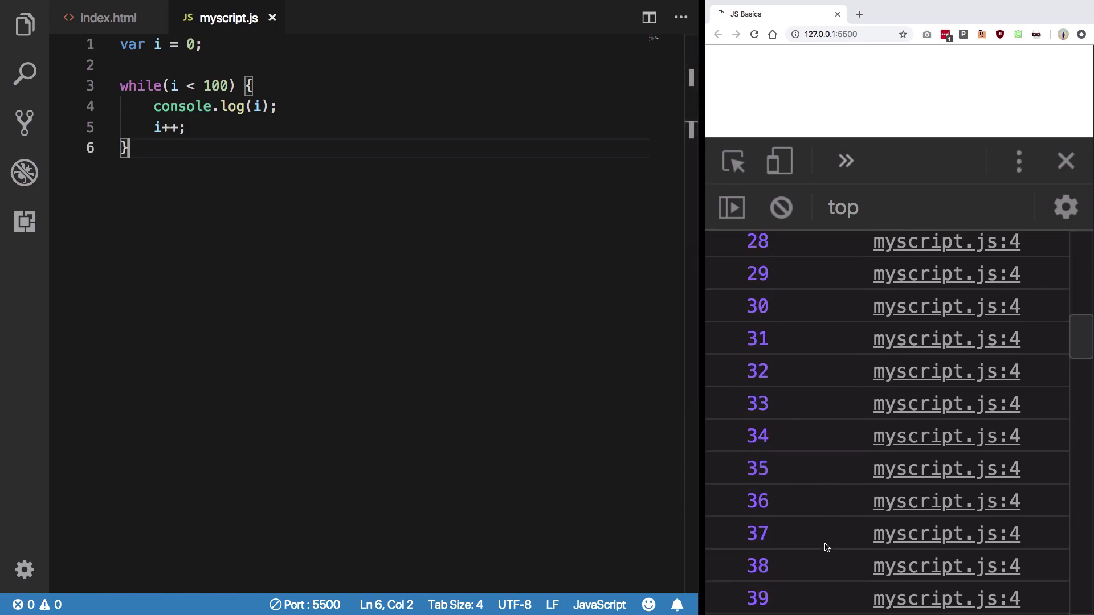
scroll(826, 546, down, 5)
scroll(826, 547, down, 10)
scroll(825, 547, down, 3)
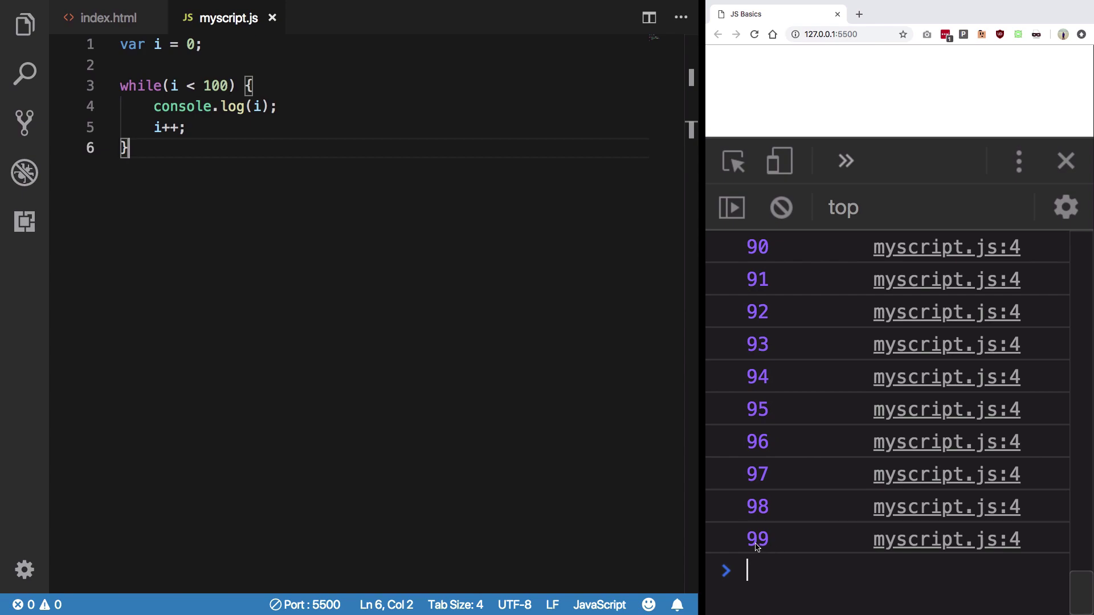
drag(175, 86, 167, 87)
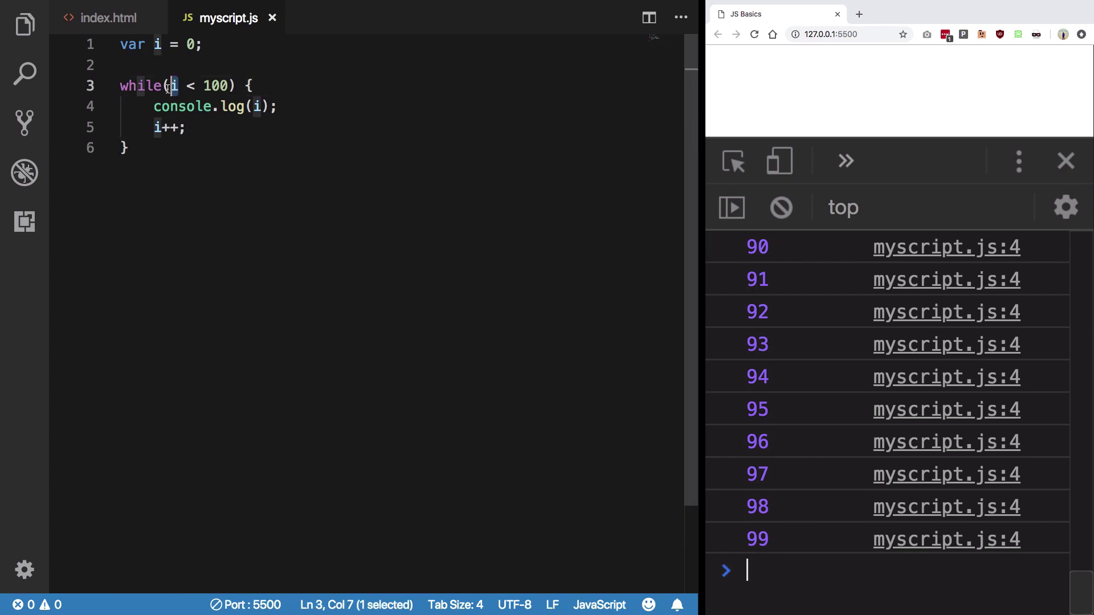
- Add `console.log('---');` and `console.log(i);` after the loop, then save to rerun
double_click(219, 86)
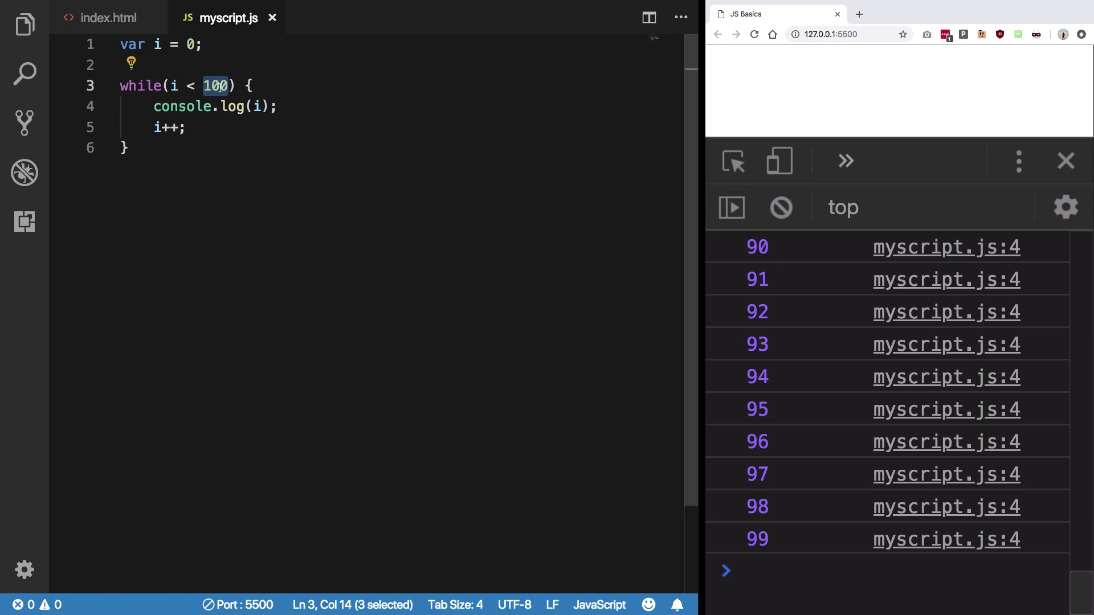
click(236, 219)
key(Return)
key(Return)
text(conso)
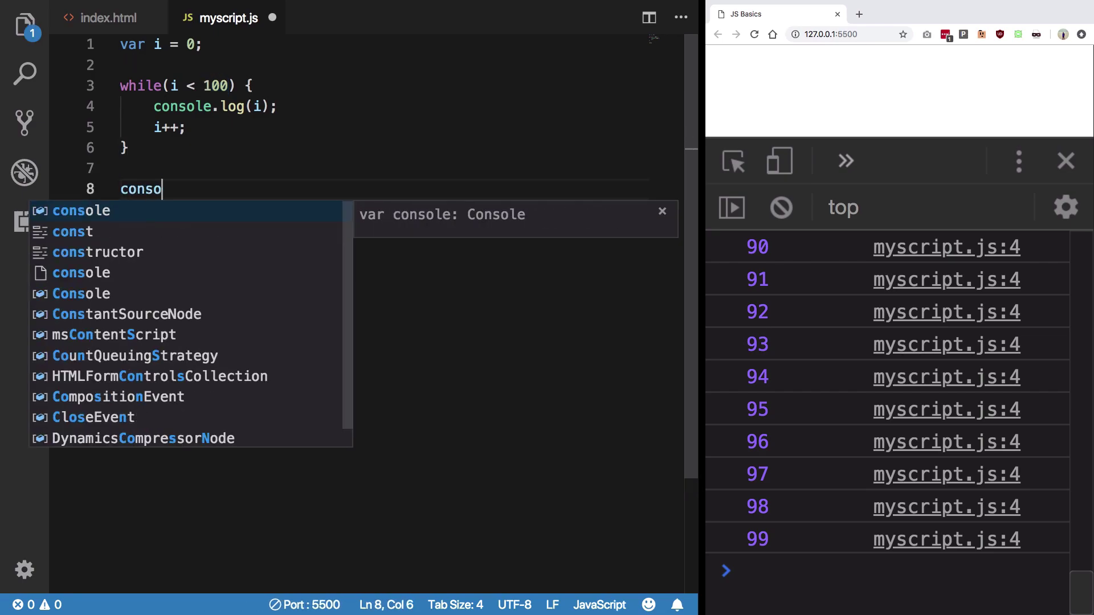
text(le.log(i);)
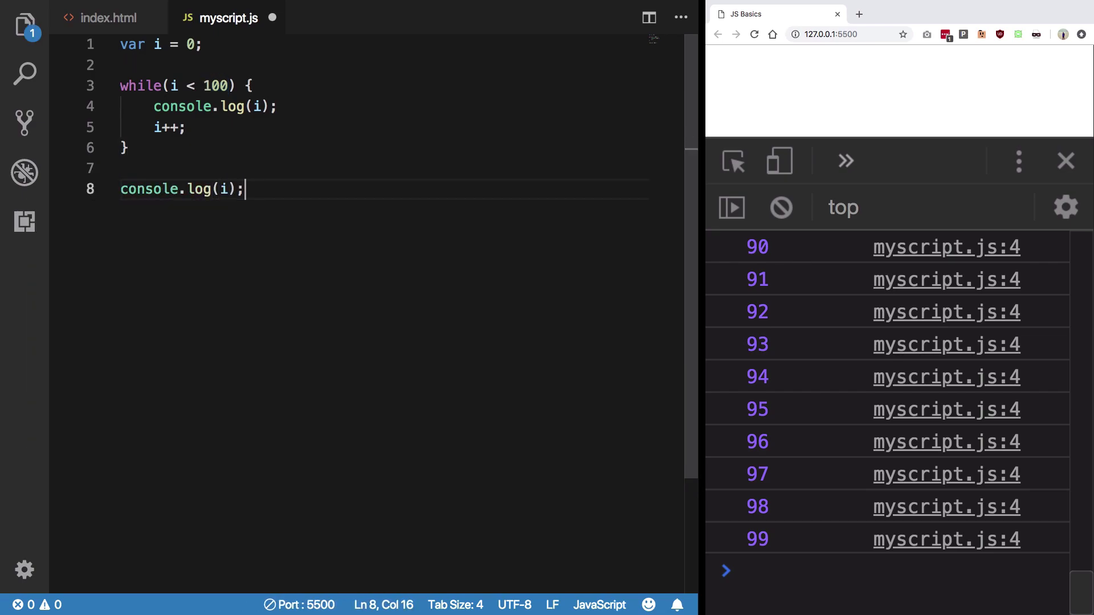
key(Up)
text(console.log()
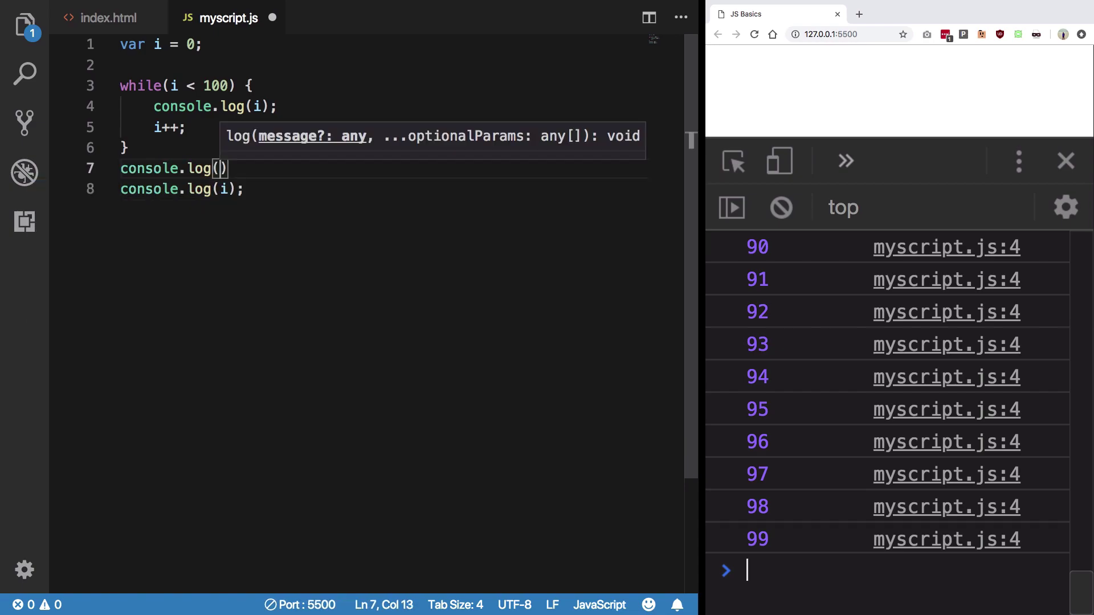
text('---');)
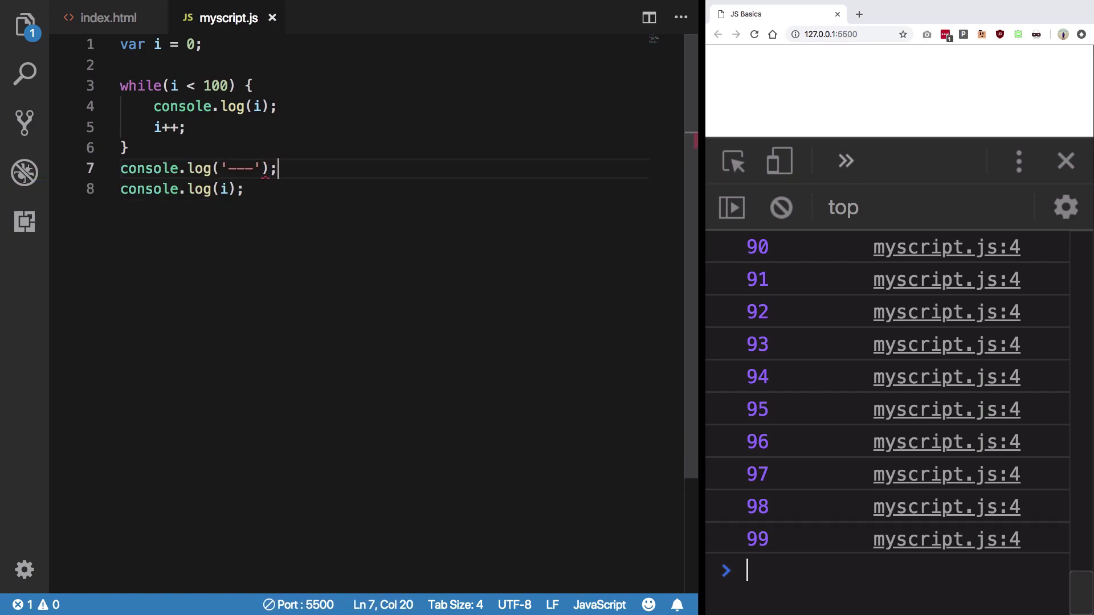
key(ctrl+s)
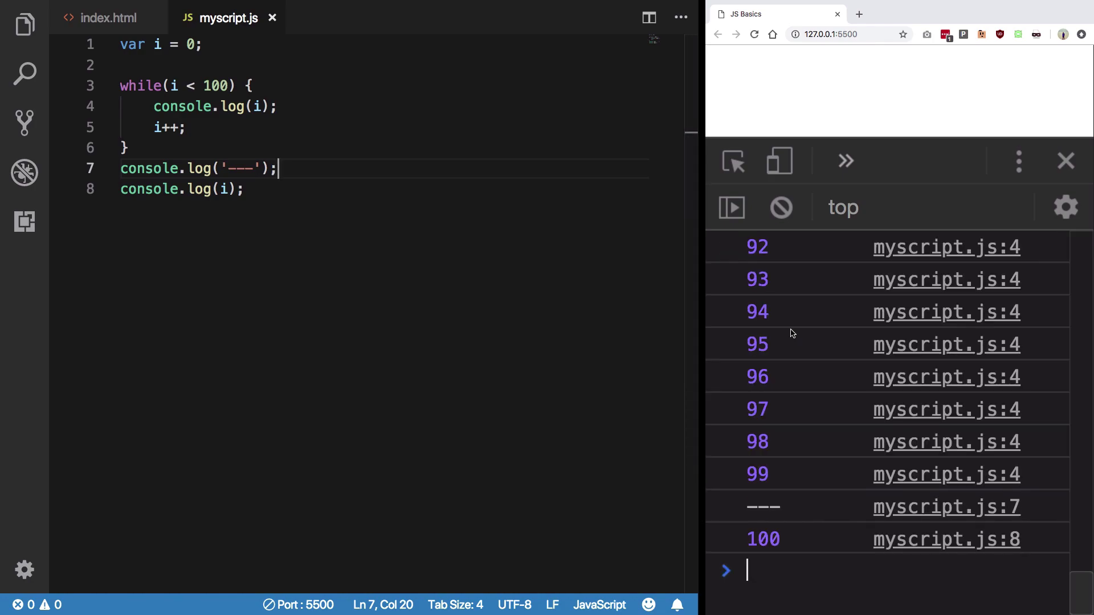
click(379, 256)
key(super+Tab)
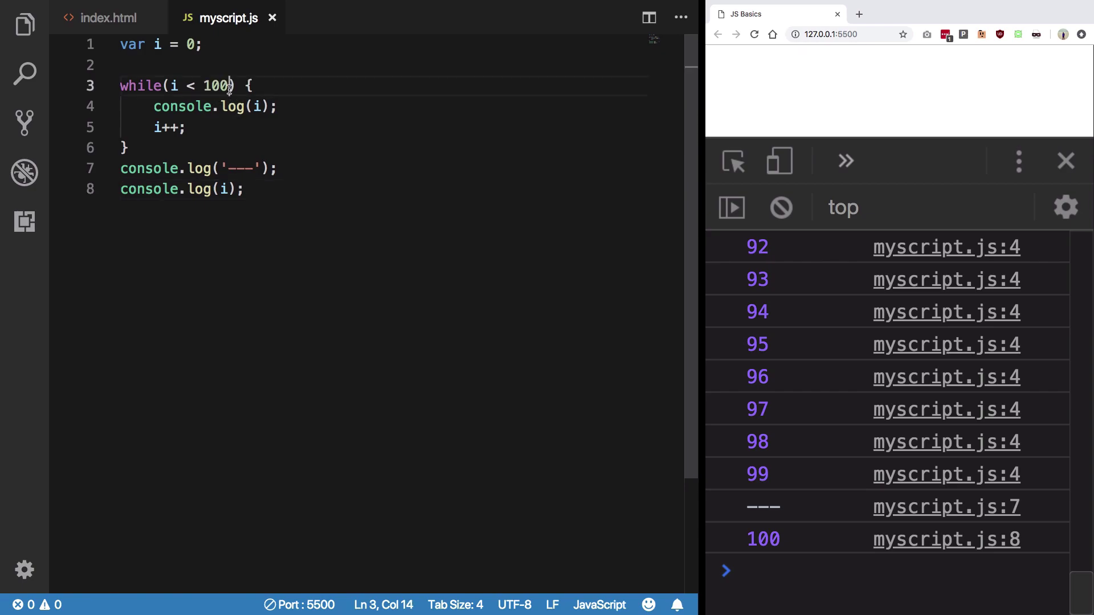
drag(229, 85, 172, 85)
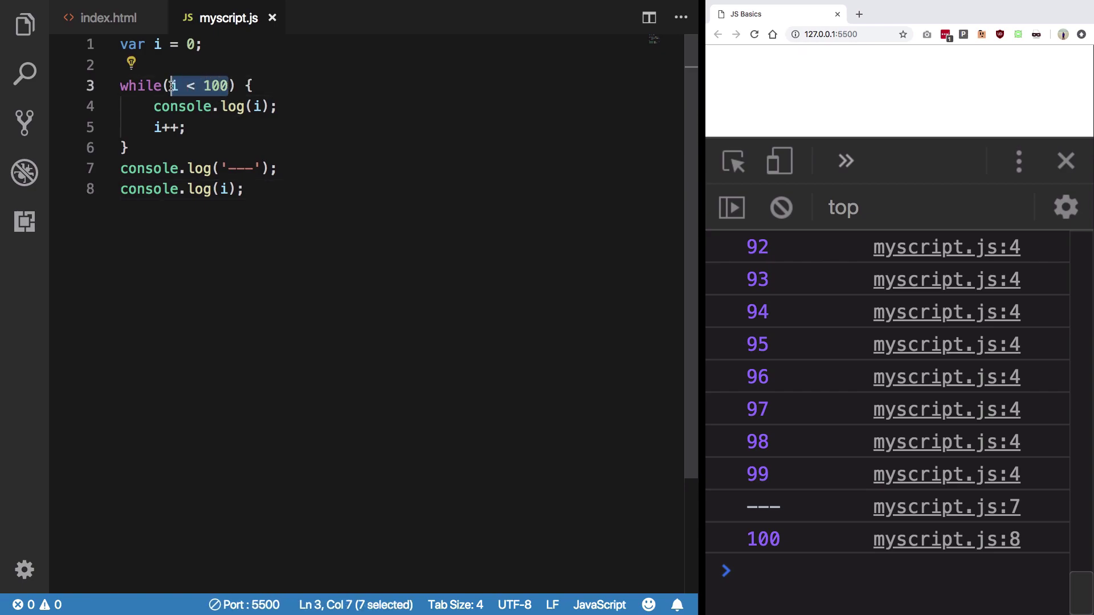